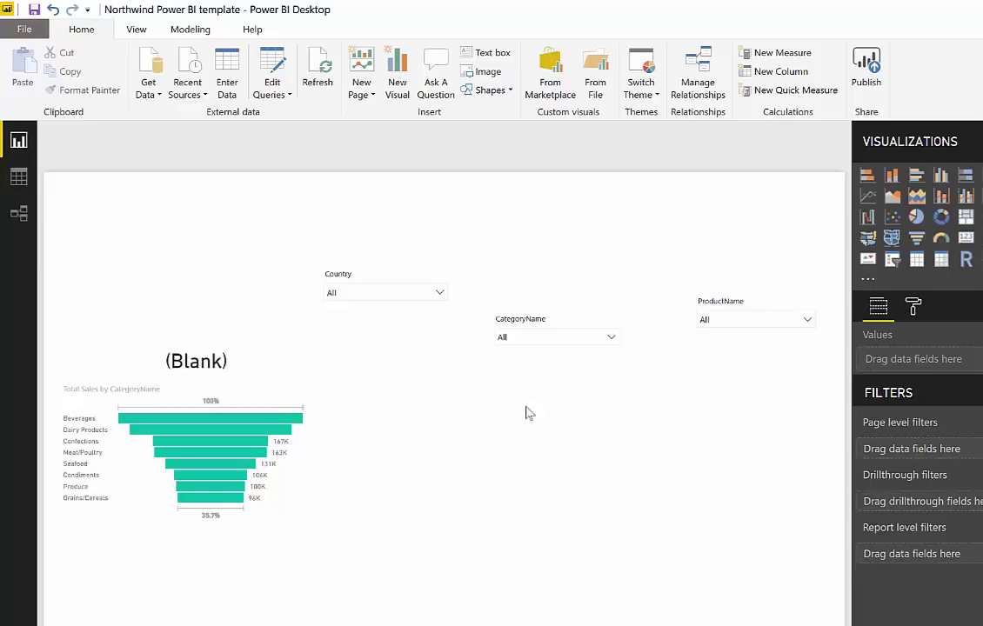
Move the Country slicer up near the top of the page, slightly right of its first drop.
left_click_drag(356, 264, 264, 197)
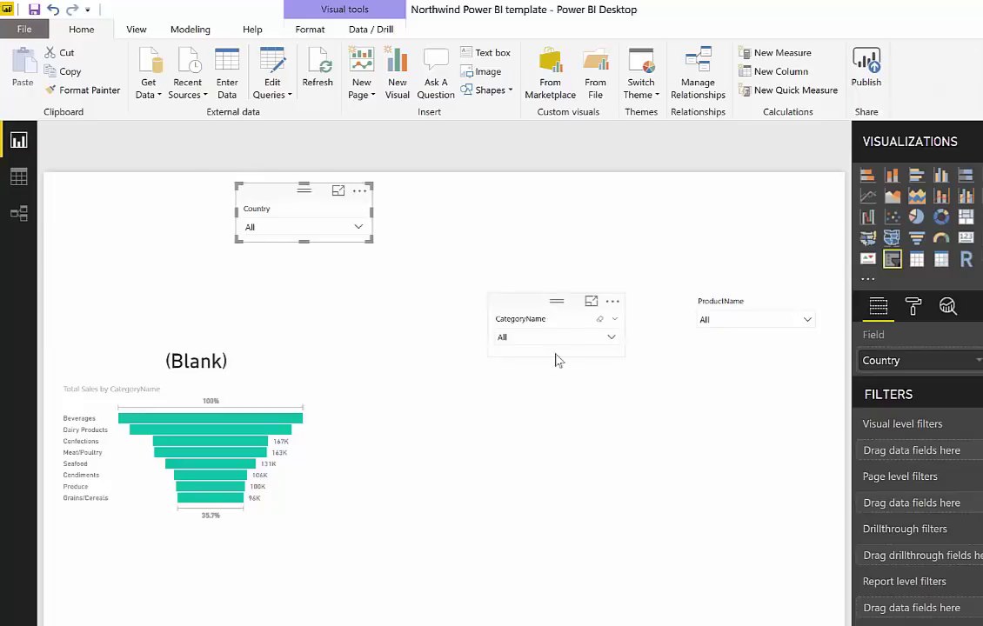
left_click_drag(287, 198, 324, 200)
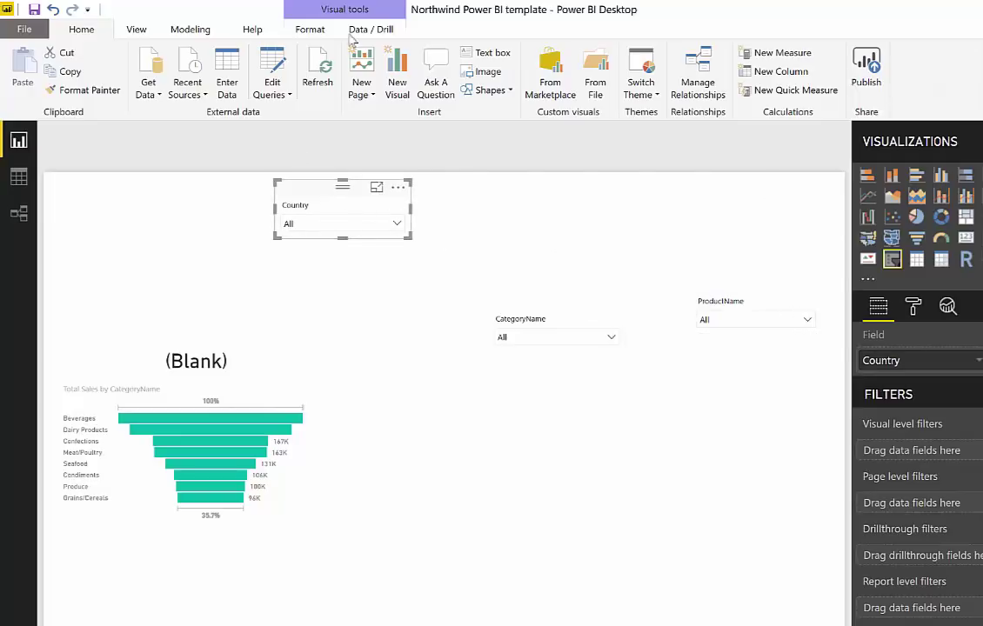
Select the Country, CategoryName and ProductName slicers and align them to the same top edge.
left_click(308, 33)
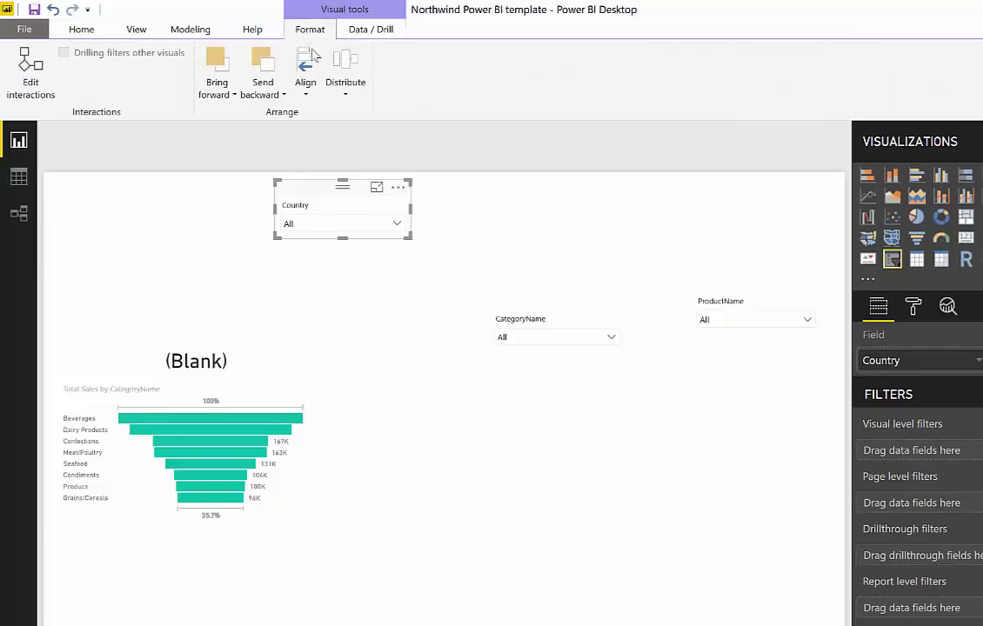
left_click(566, 311, "ctrl")
left_click(749, 302, "ctrl")
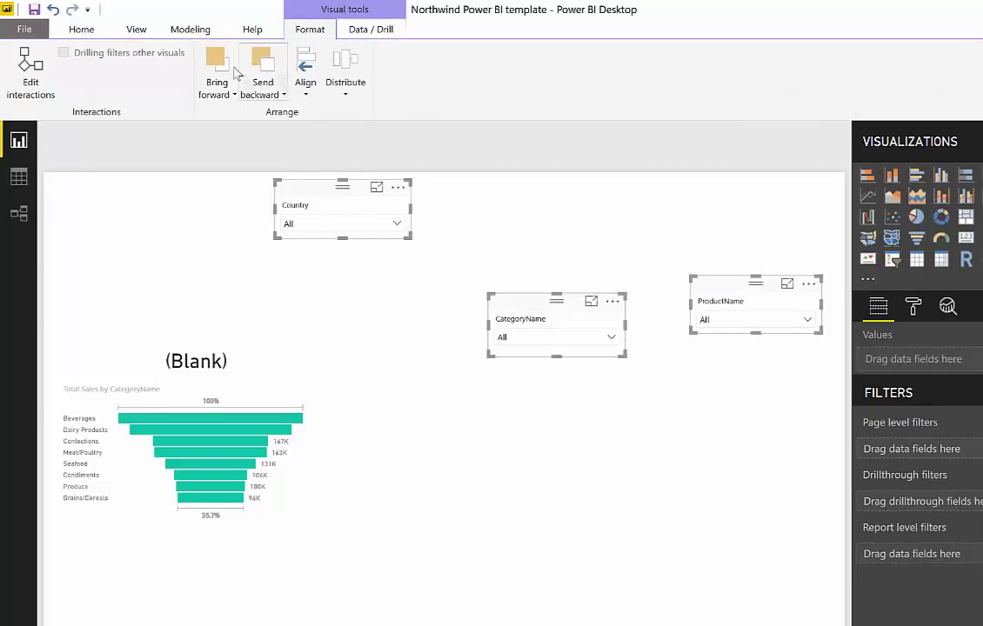
left_click(305, 74)
left_click(333, 170)
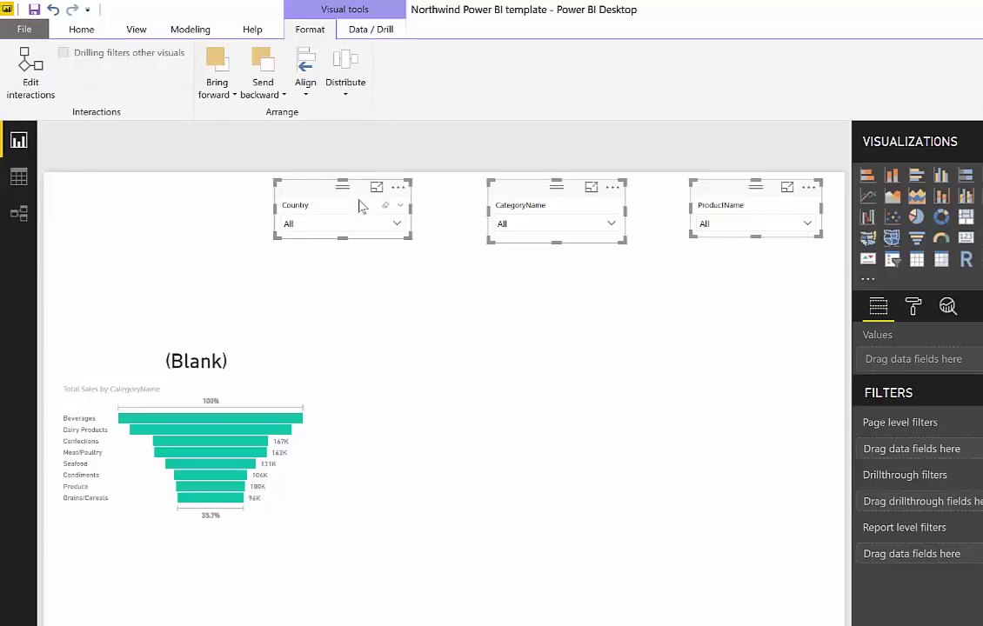
Distribute the three slicers horizontally so they are evenly spaced, then deselect them.
left_click(357, 80)
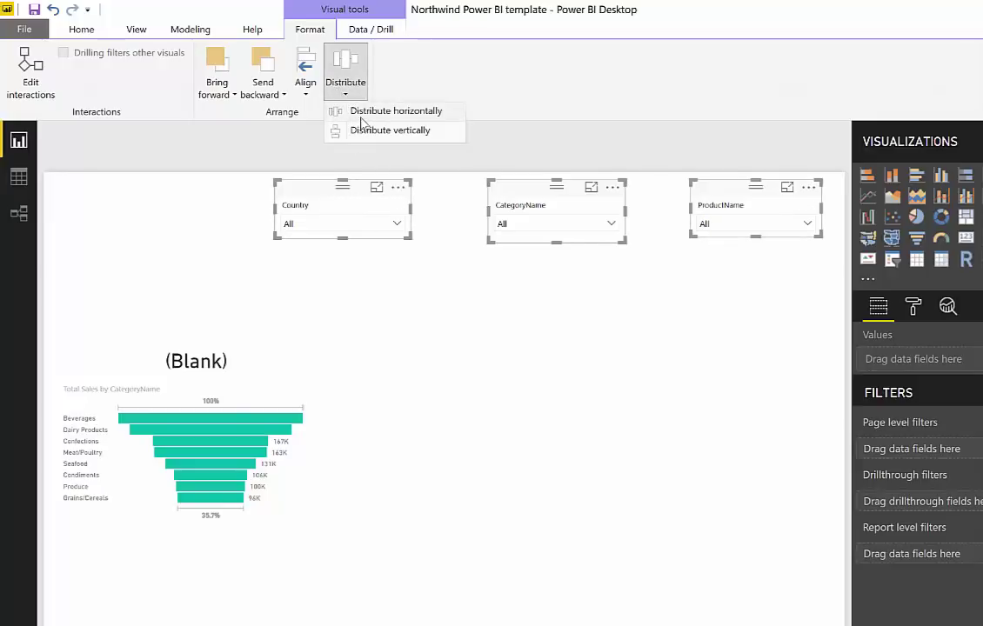
left_click(355, 112)
left_click(668, 344)
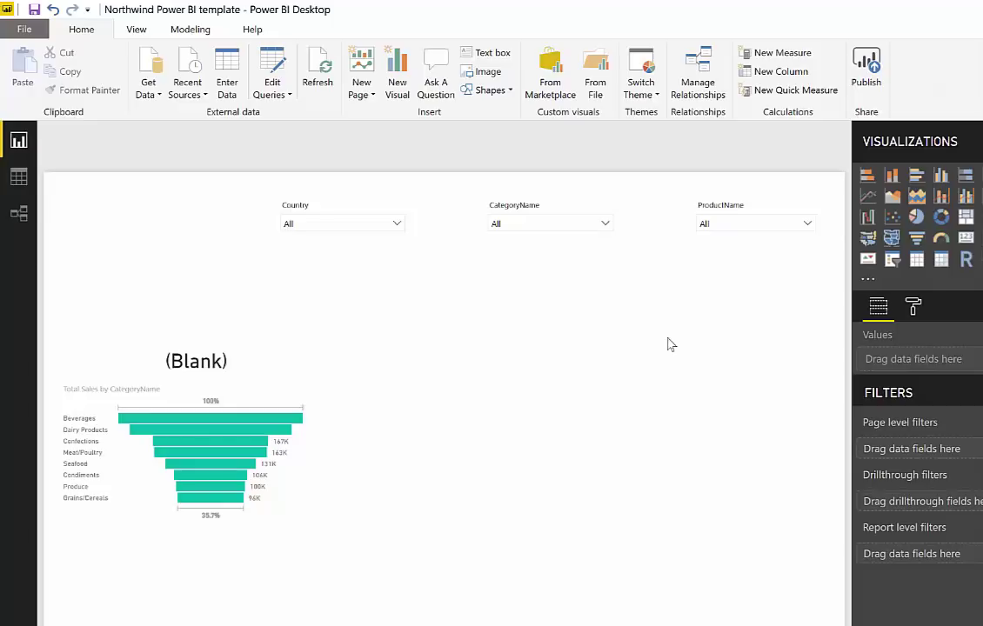
Raise the (Blank) title card slightly and filter the Country slicer to Canada.
left_click_drag(198, 351, 202, 338)
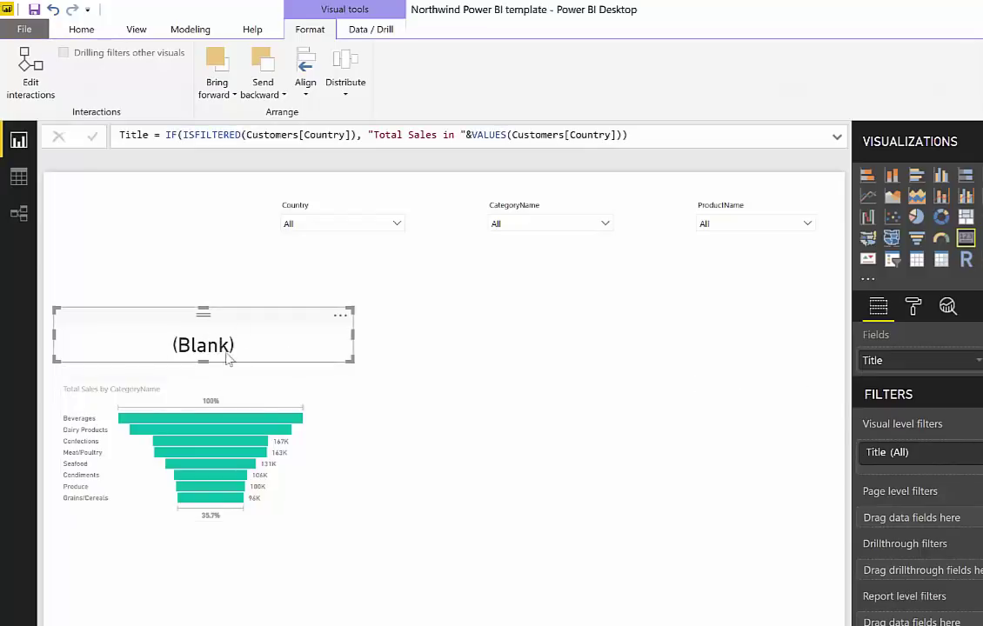
left_click(441, 397)
left_click(346, 224)
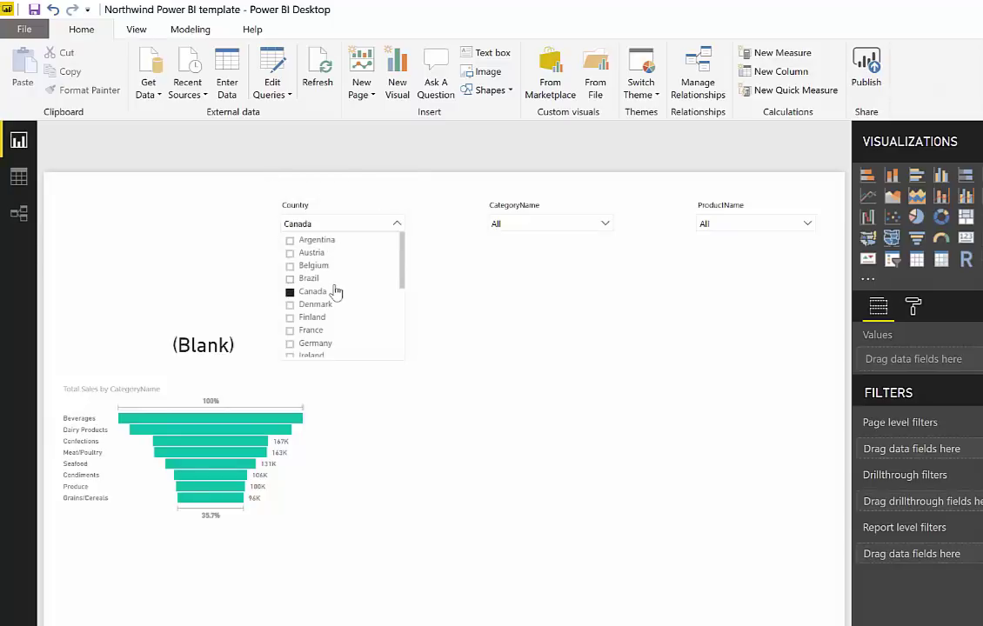
left_click(336, 292)
left_click(157, 277)
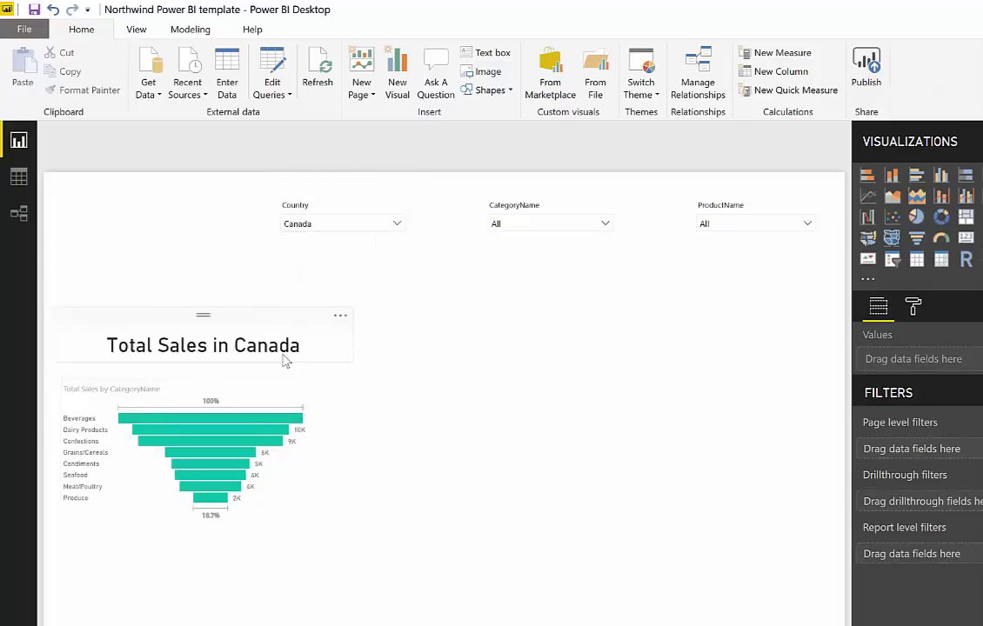
Switch the country filter to Belgium, then clear it back to All.
left_click(357, 223)
left_click(314, 266)
left_click(315, 266)
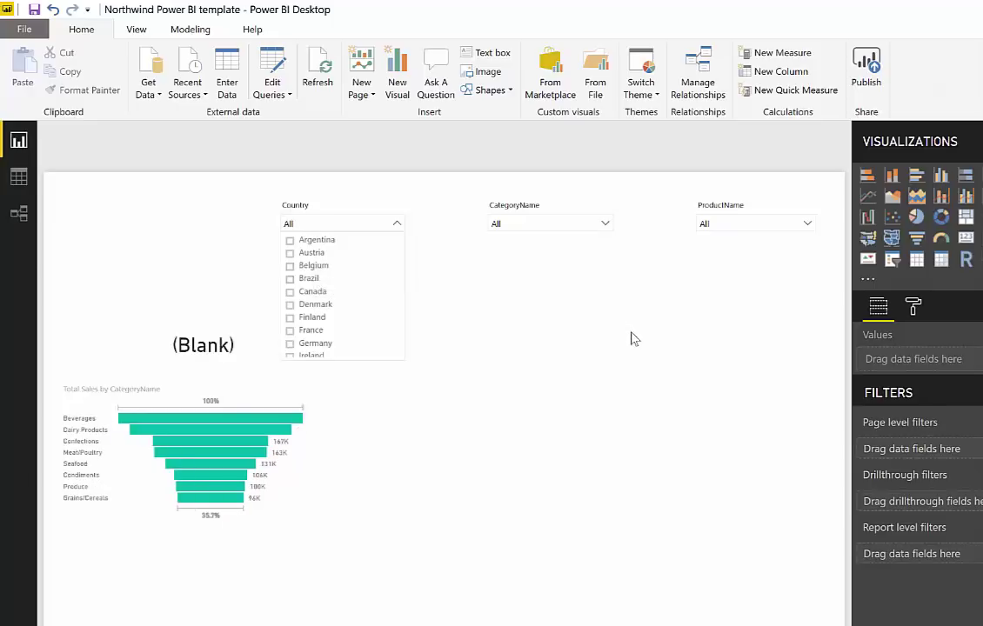
left_click(631, 337)
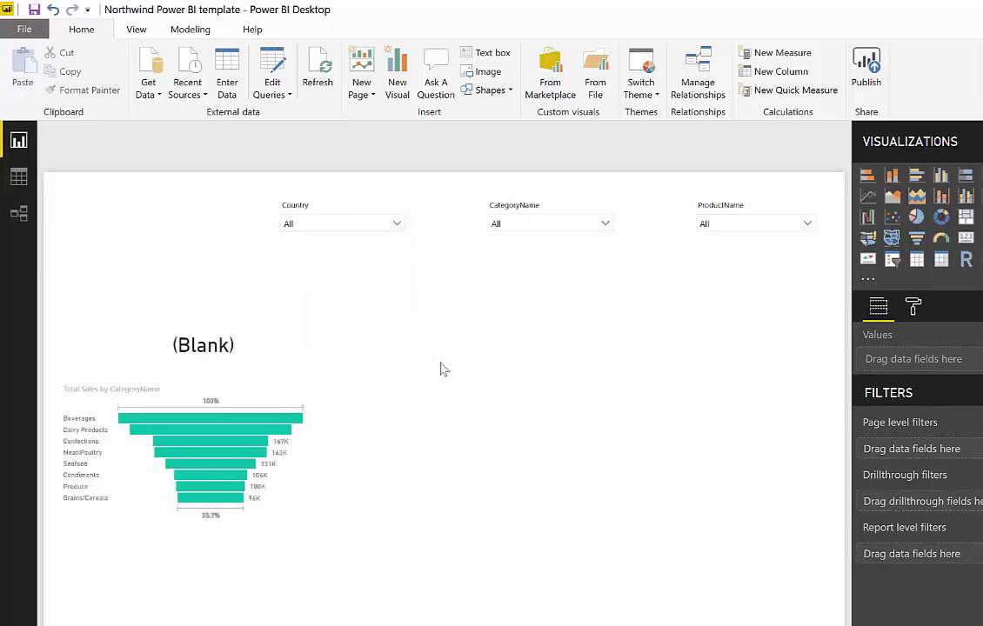
Filter the Country slicer to Canada.
left_click(259, 353)
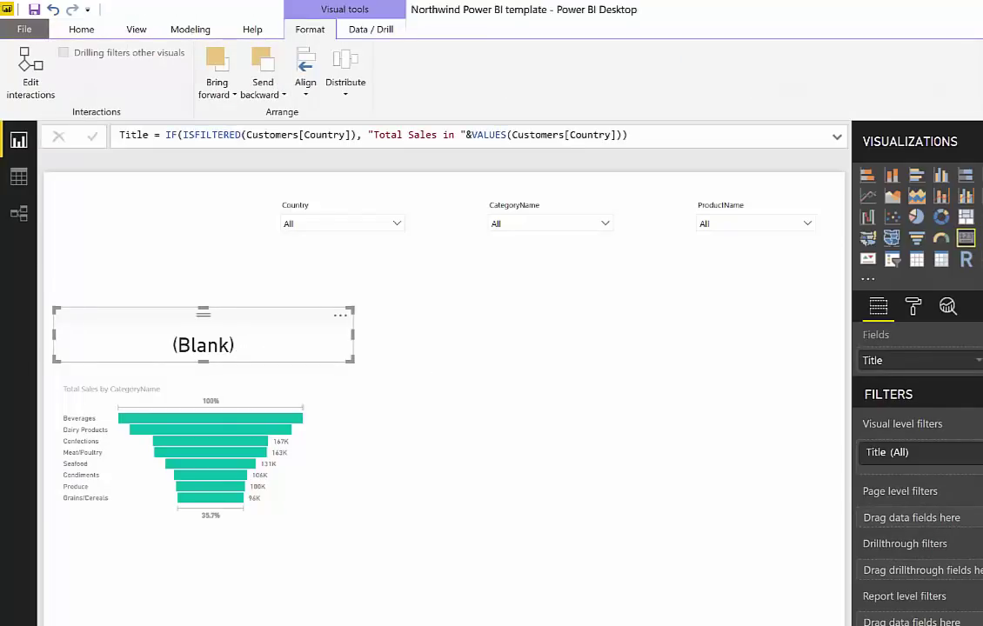
left_click(357, 226)
left_click(315, 292)
left_click(533, 331)
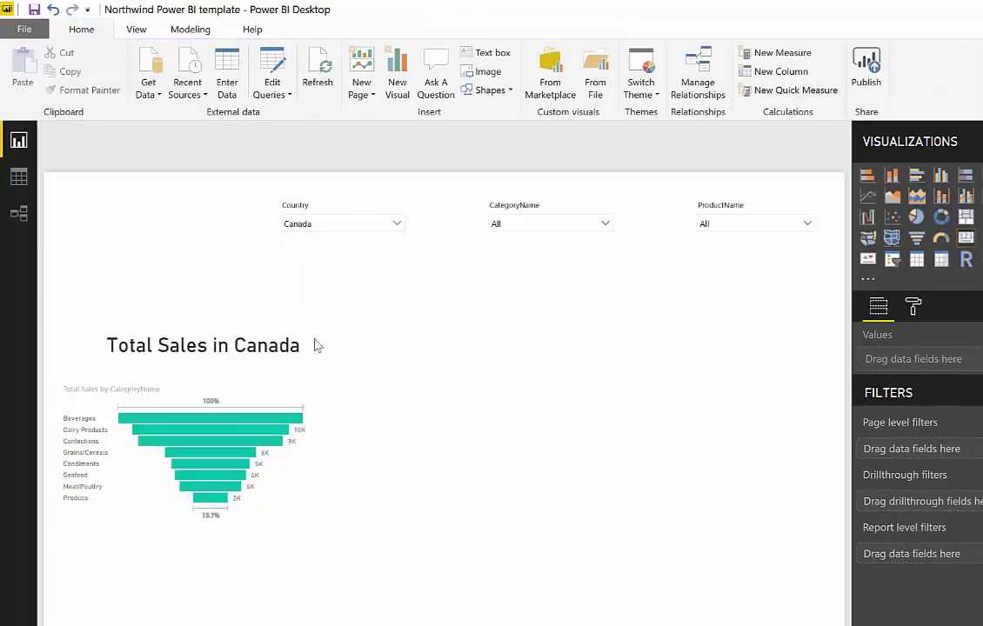
left_click(340, 207)
Append UNICHAR(10) as the IF false result in the Title measure and commit it.
left_click(248, 325)
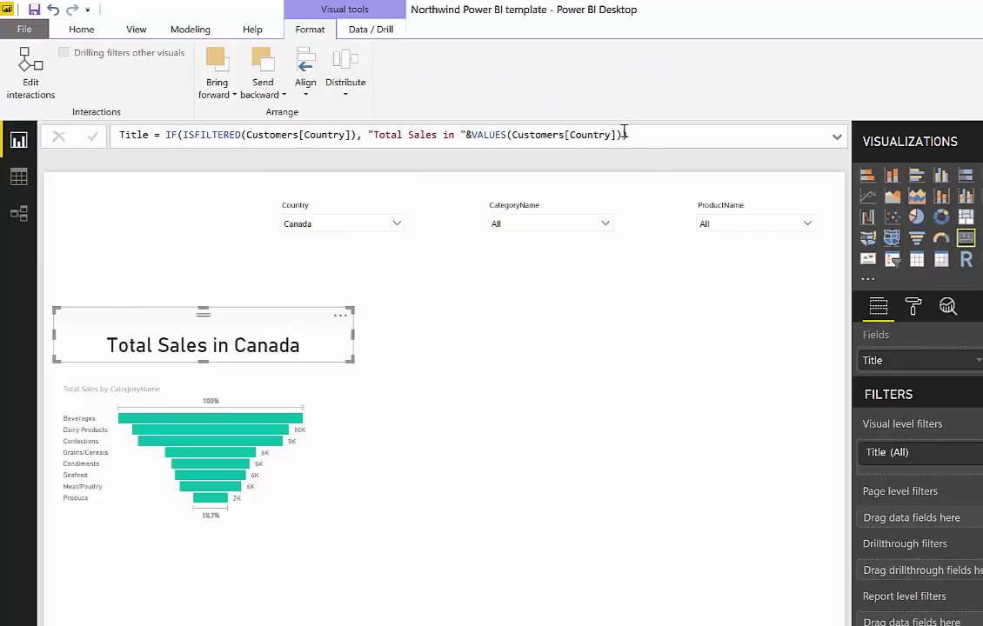
left_click(624, 135)
type(",unic")
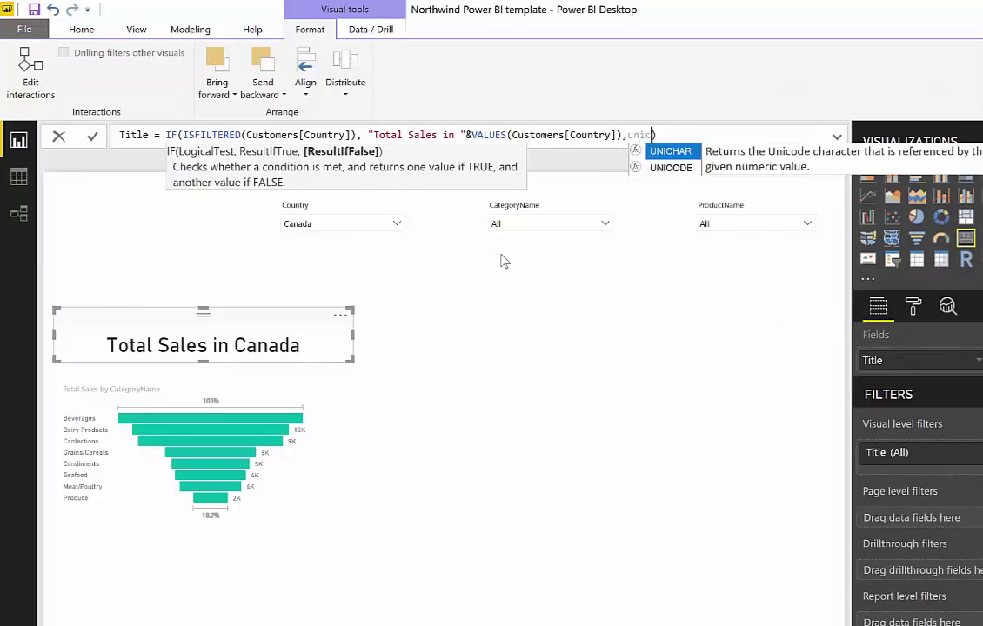
key("Tab")
type("10")
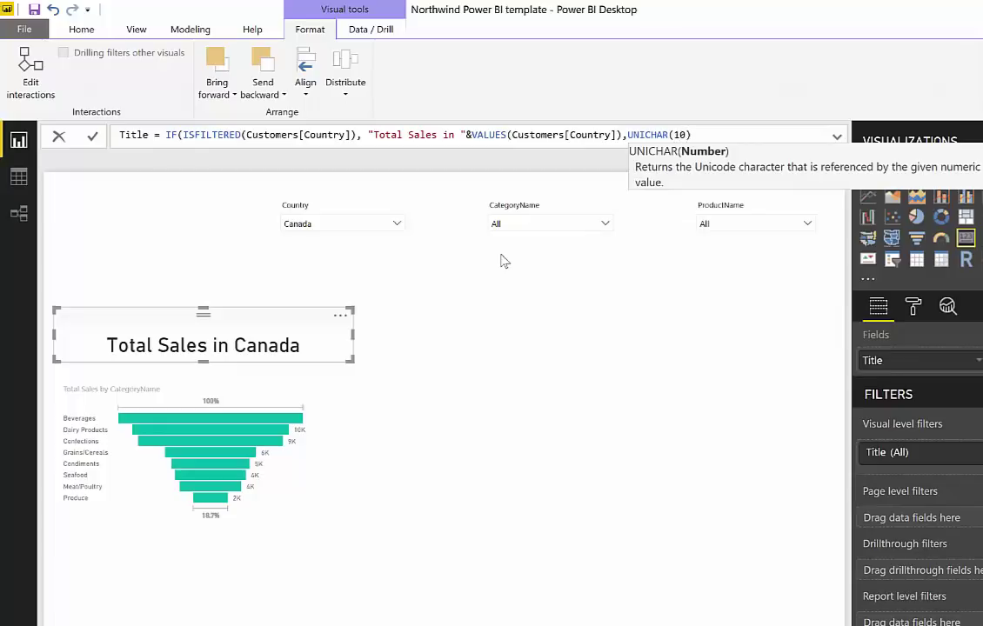
type(")")
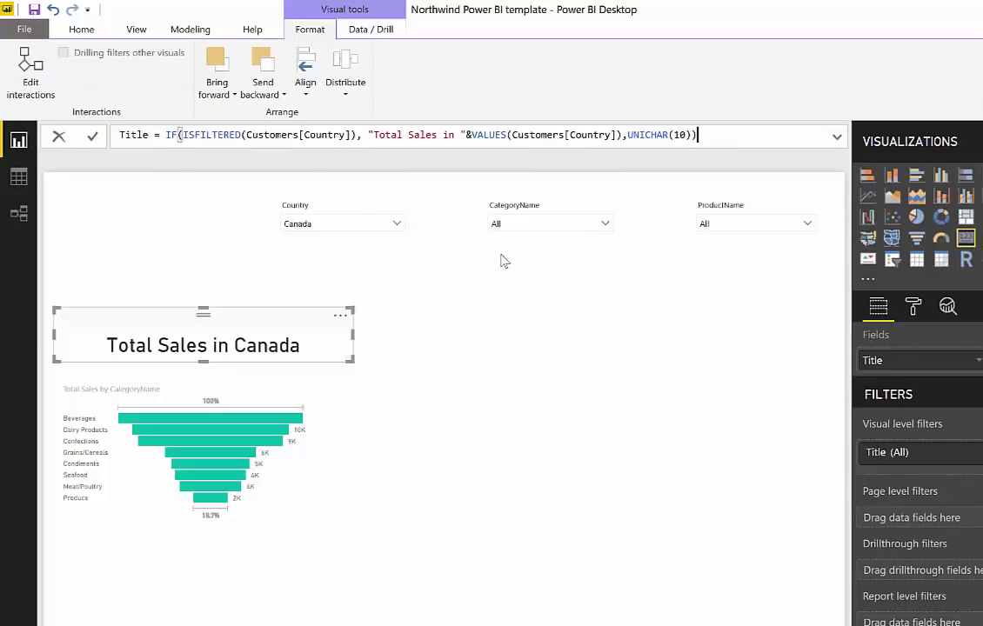
key("Return")
Uncheck Canada in the Country slicer so the card shows empty, and view the Title formula.
left_click(358, 253)
left_click(336, 224)
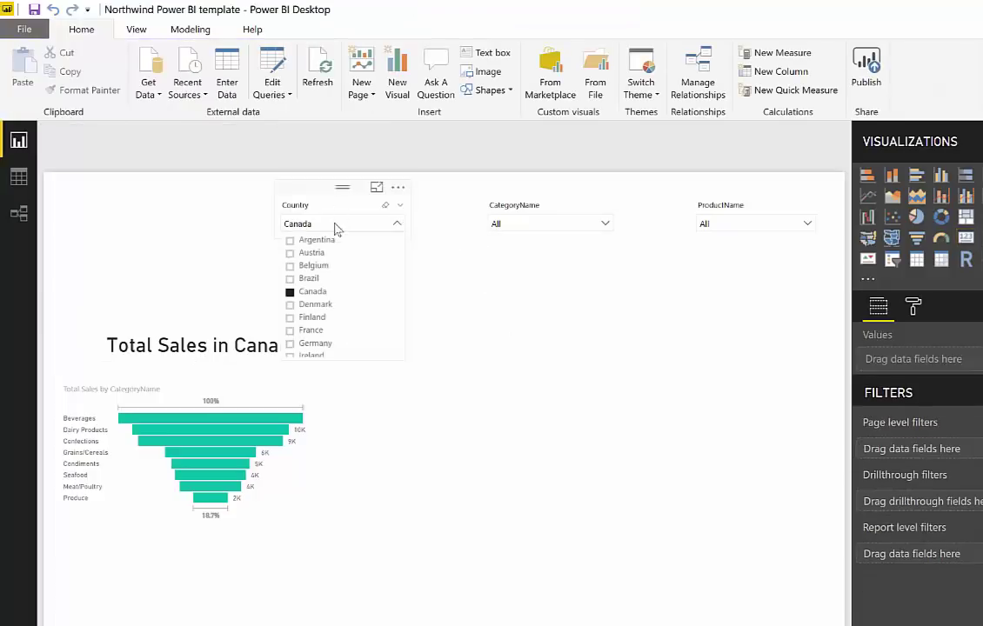
left_click(318, 291)
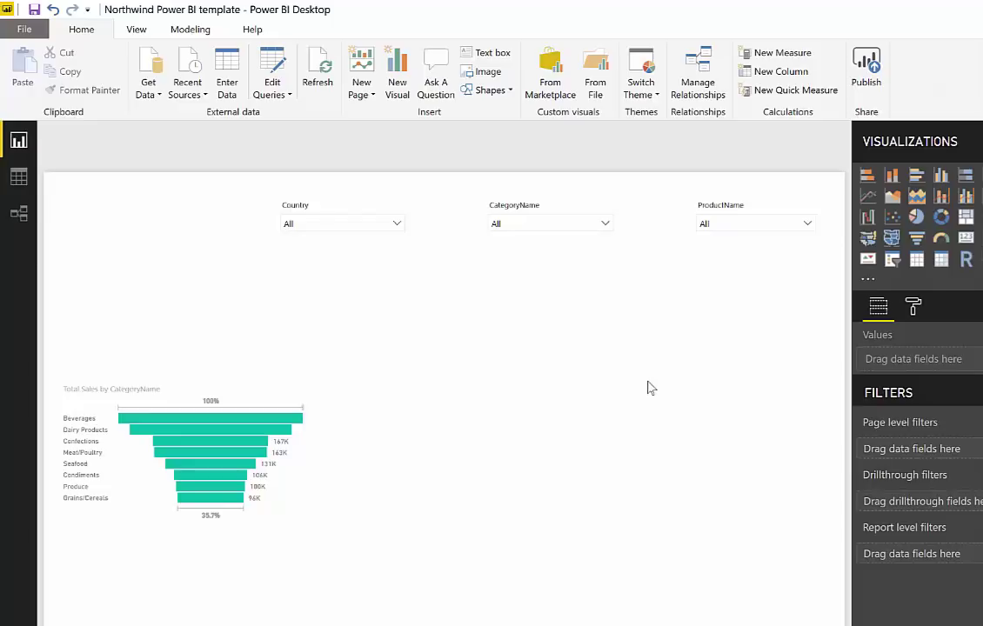
left_click(979, 391)
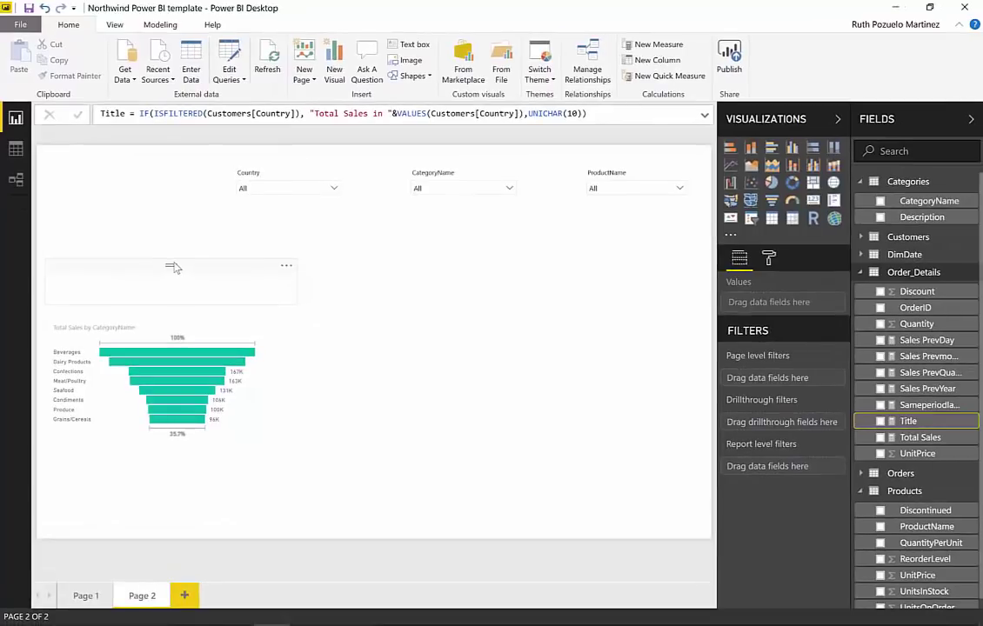
Select the Total Sales measure in Order_Details to show SUM(Order_Details[Tot sales]).
left_click(941, 438)
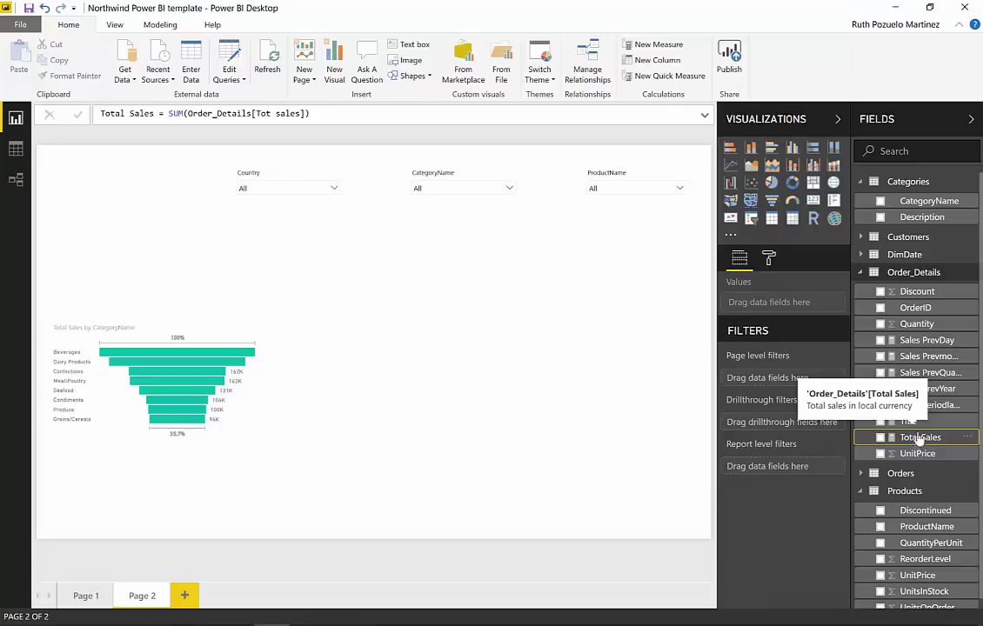
Open Total Sales' Properties and inspect the description 'Total sales in local currency'.
left_click(968, 438)
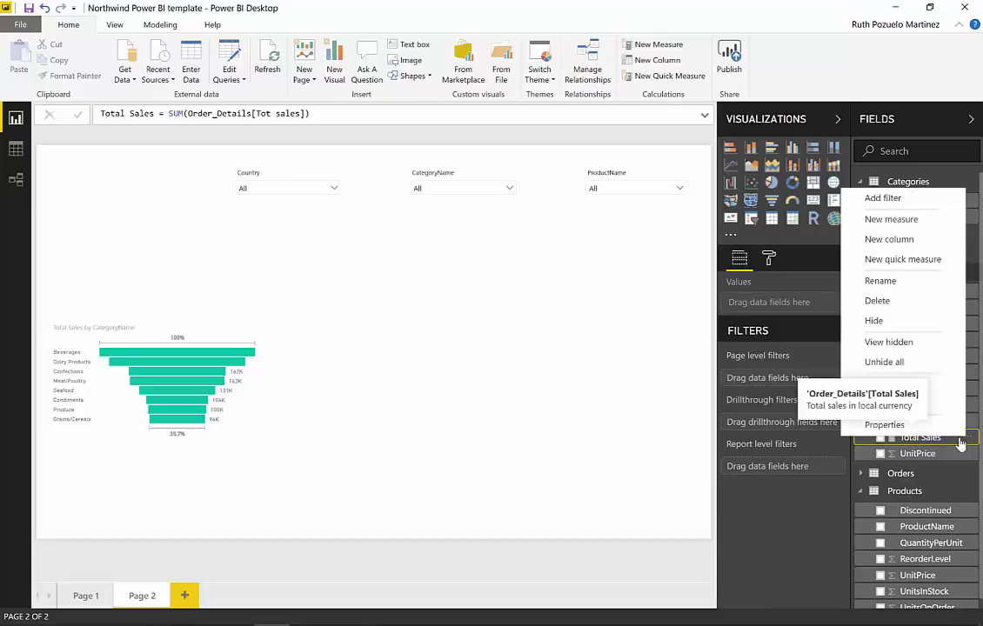
left_click(910, 435)
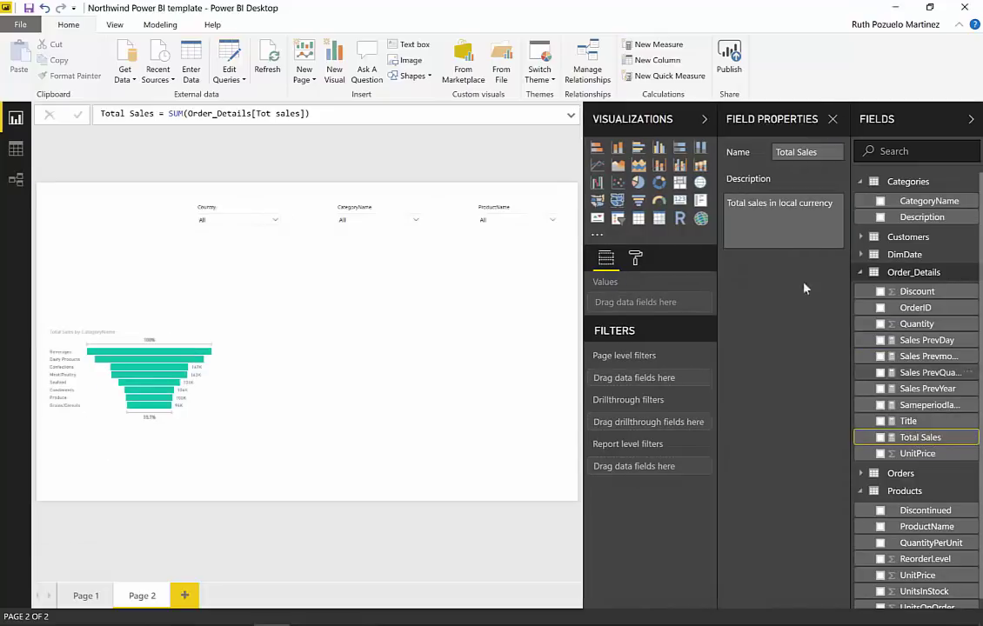
left_click_drag(833, 203, 719, 206)
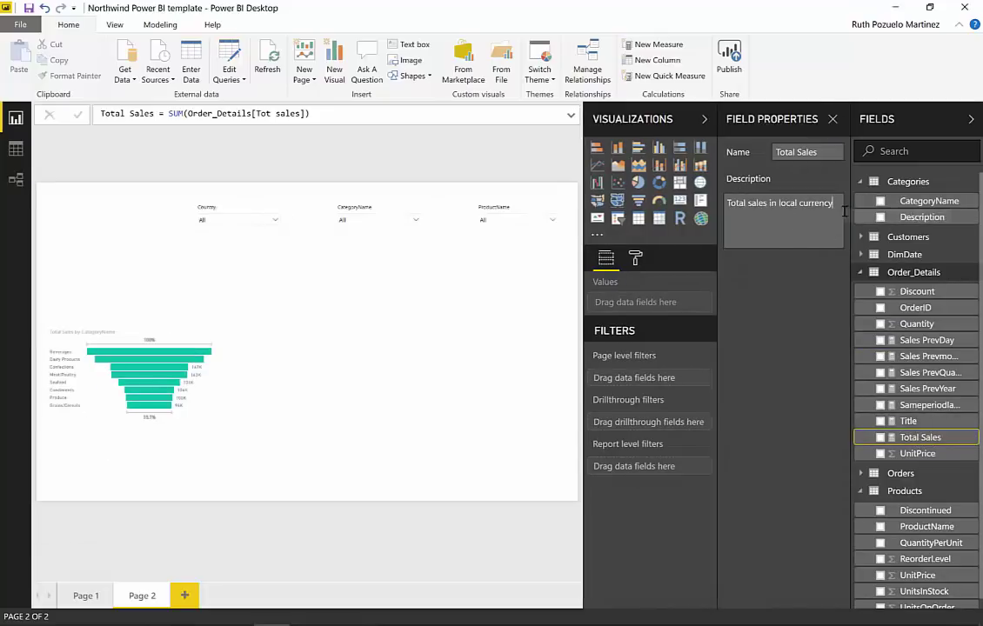
left_click(814, 243)
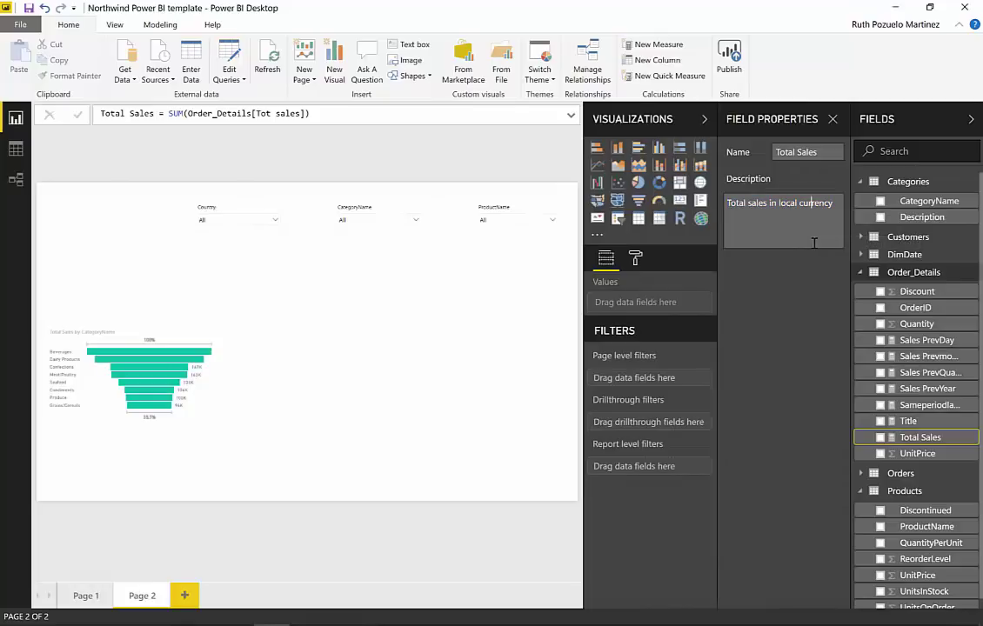